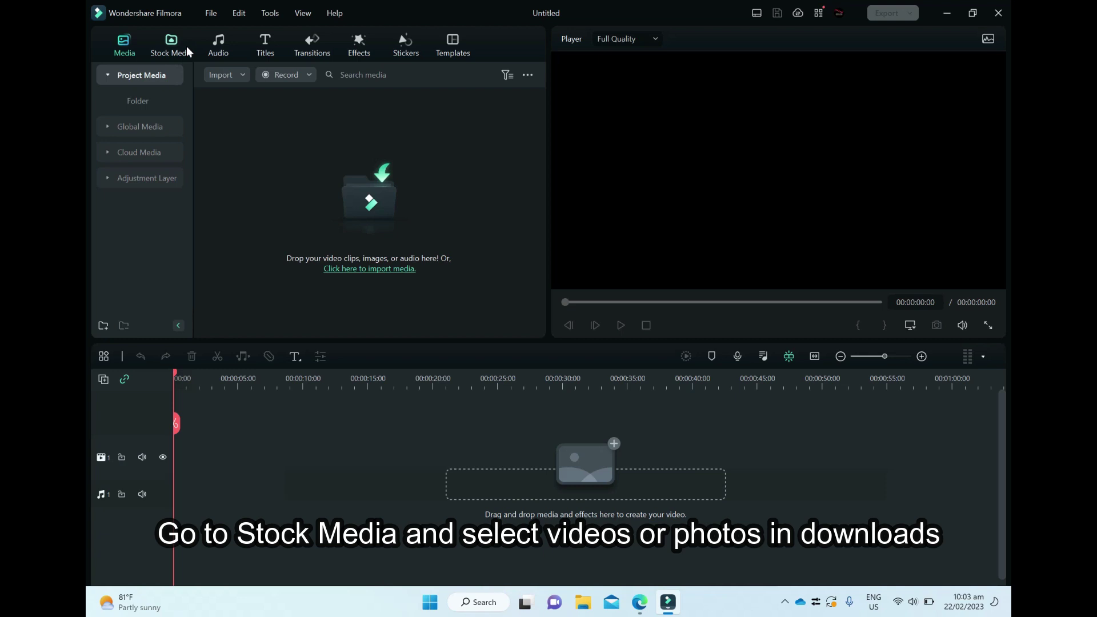
# Step: Add the downloaded laptop-typing stock clip from Stock Media to the video track
pyautogui.click(181, 48)
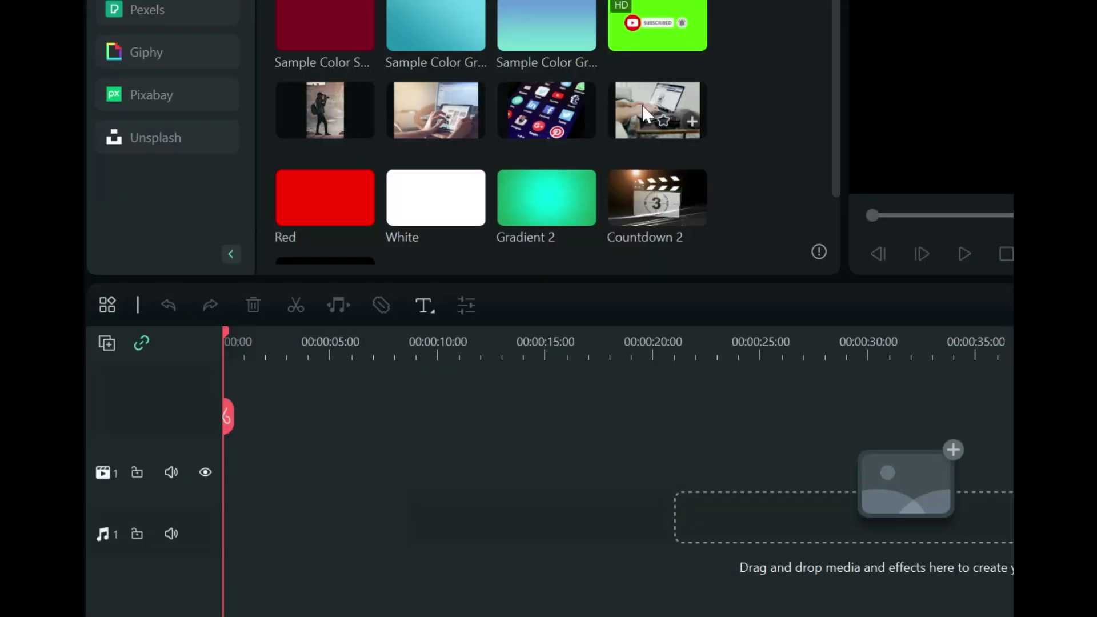
pyautogui.moveTo(640, 112); pyautogui.dragTo(242, 484)
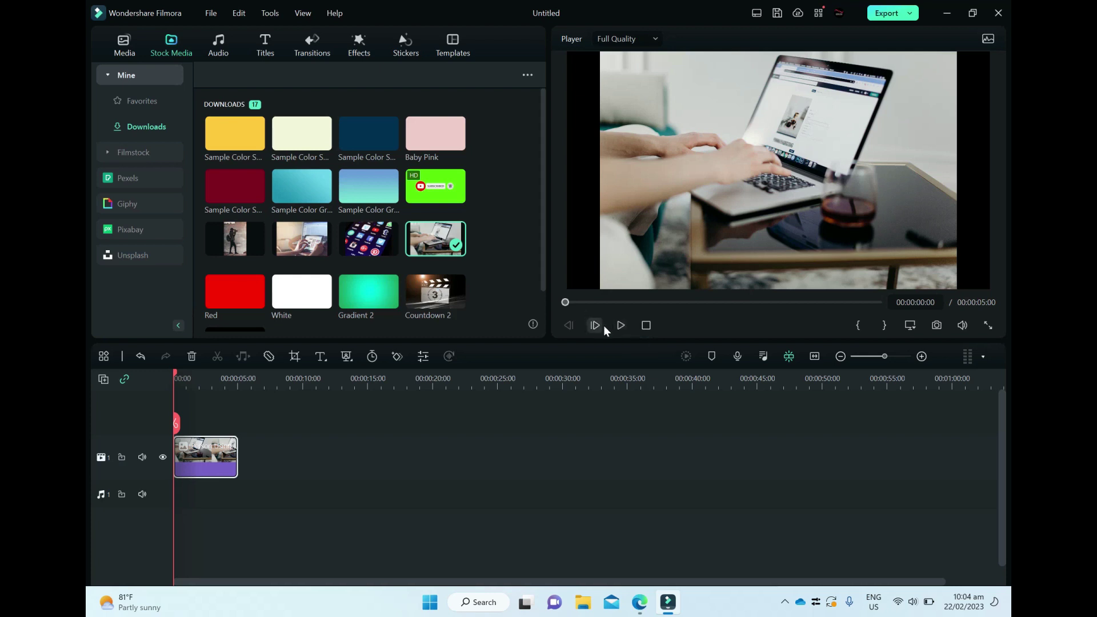
# Step: Preview the laptop clip and split it at the first cut point
pyautogui.click(620, 325)
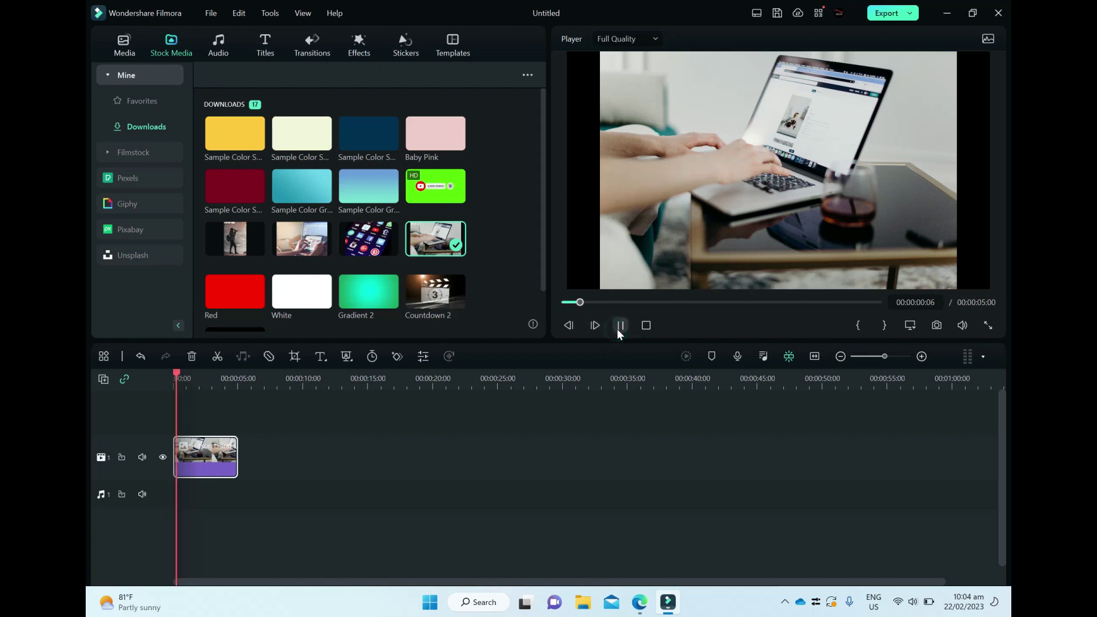
pyautogui.click(620, 325)
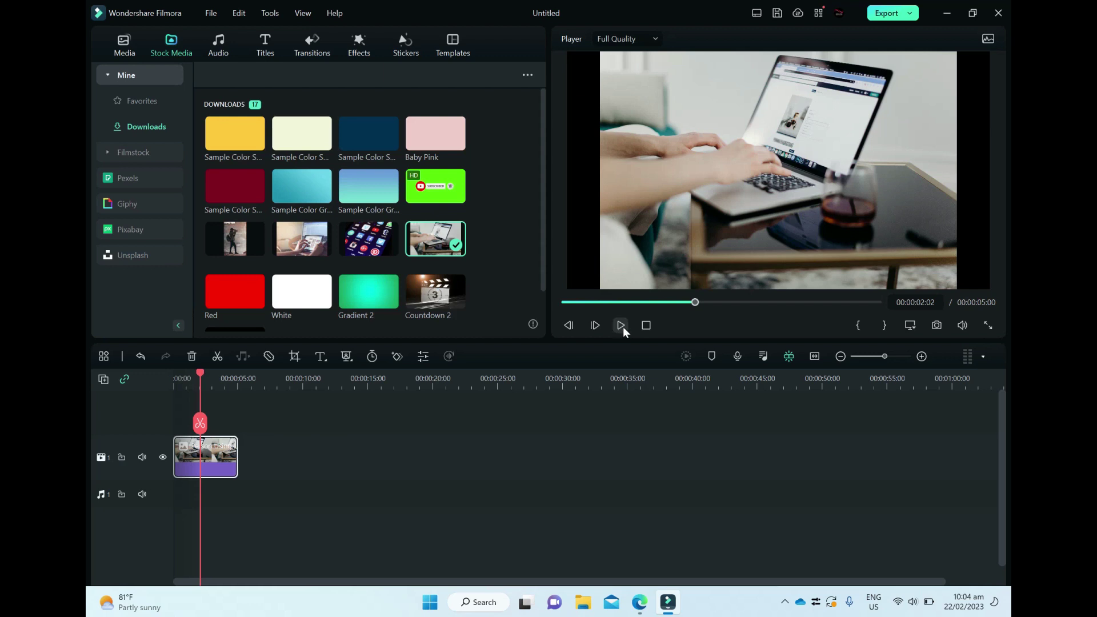
pyautogui.click(690, 306)
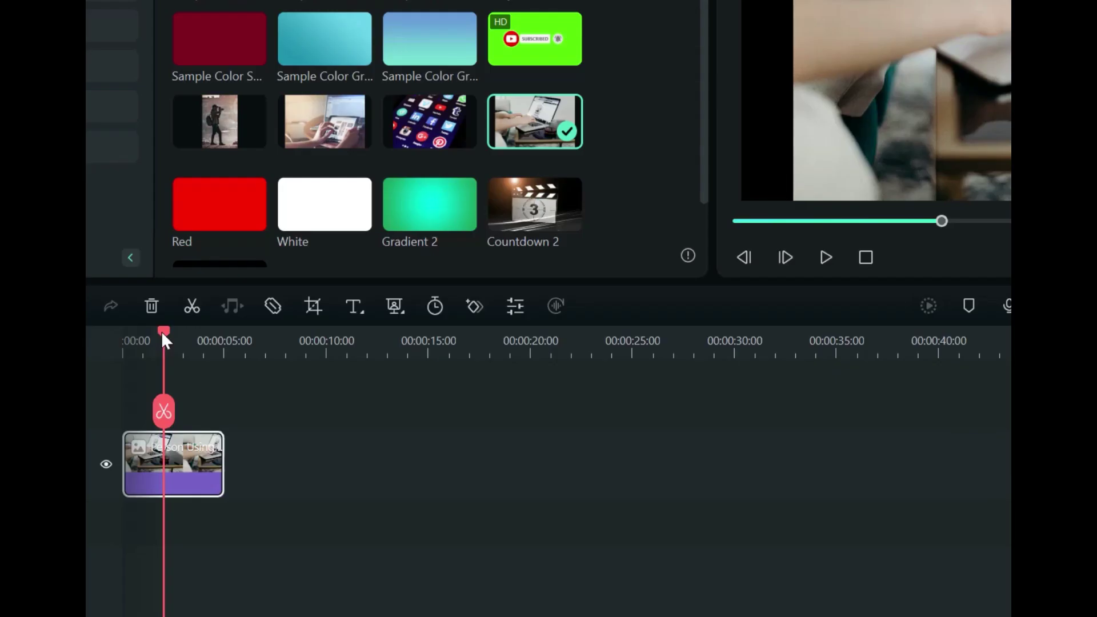
pyautogui.moveTo(161, 331); pyautogui.dragTo(163, 335)
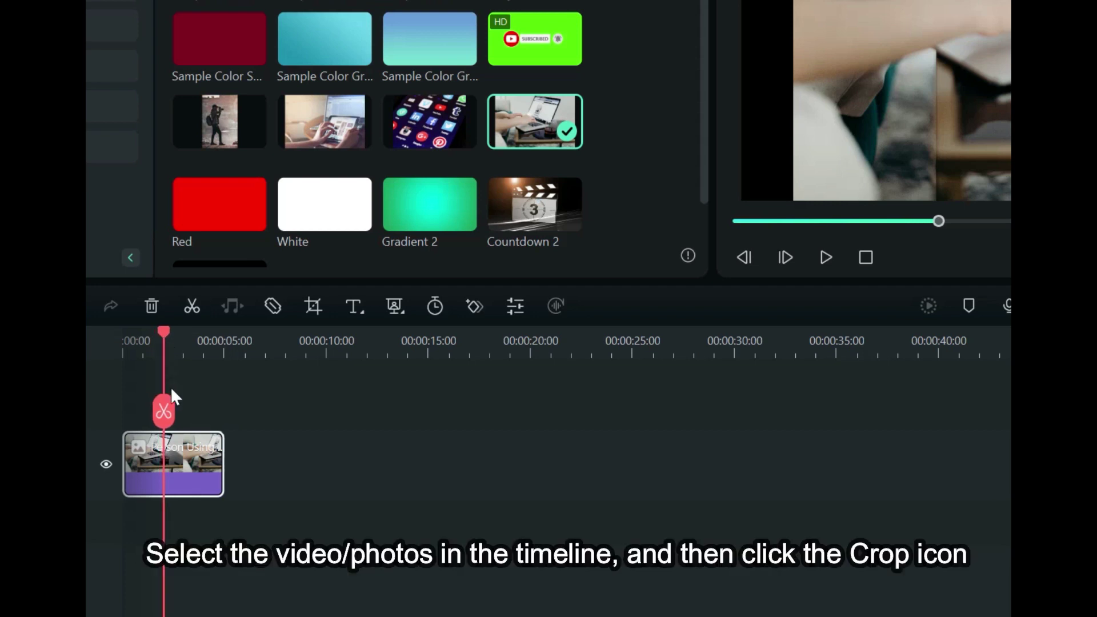
pyautogui.click(160, 404)
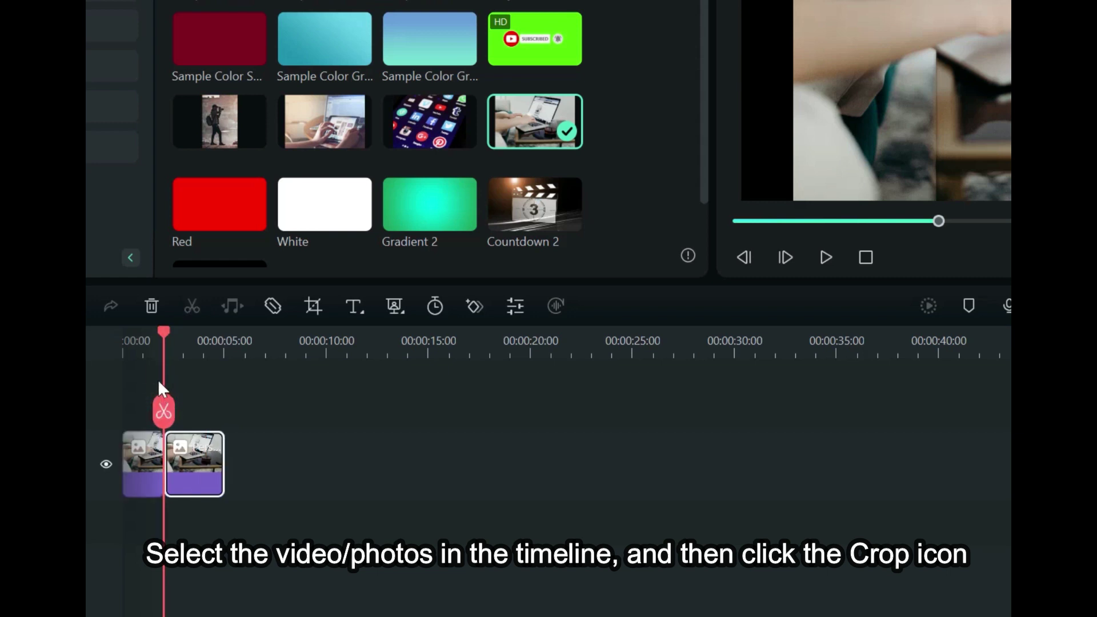
# Step: Split the clip again at a later point and select the middle piece
pyautogui.moveTo(163, 332); pyautogui.dragTo(203, 334)
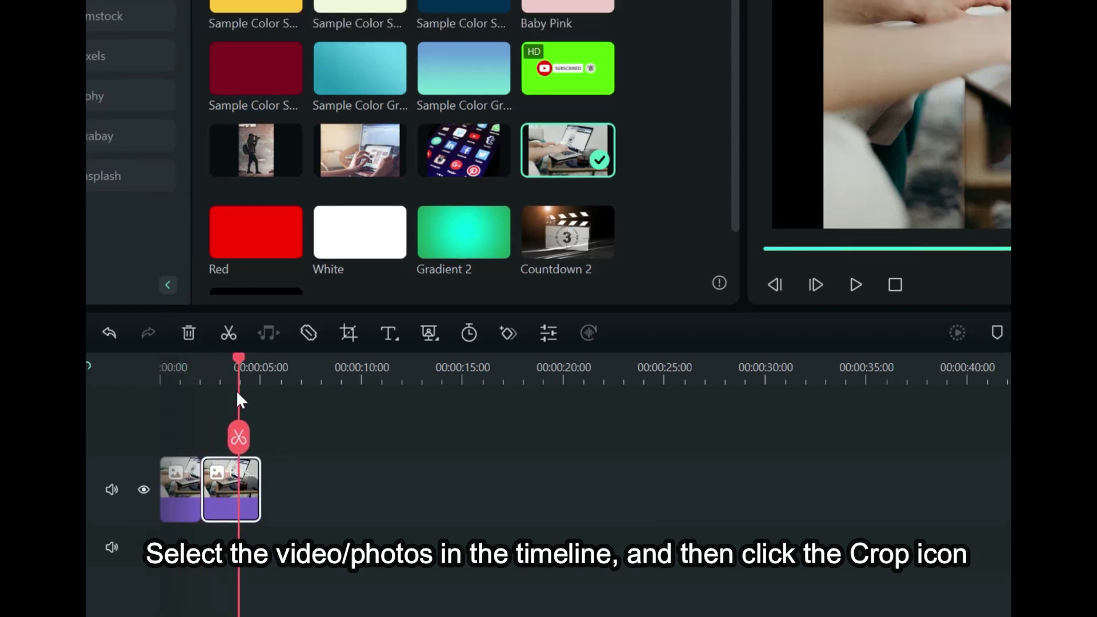
pyautogui.click(239, 434)
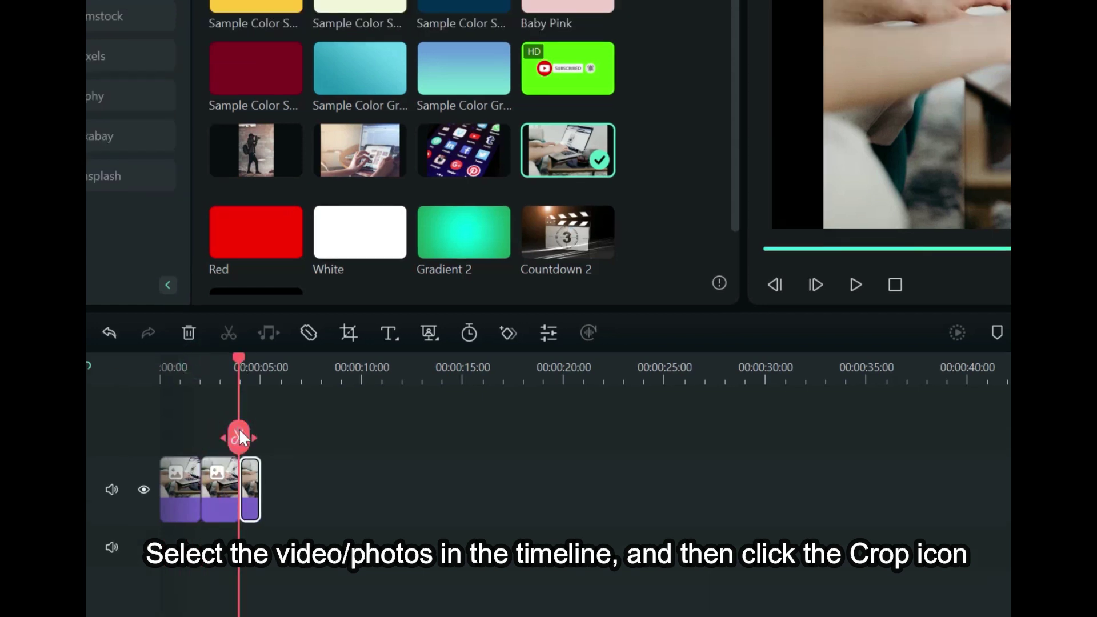
pyautogui.click(212, 483)
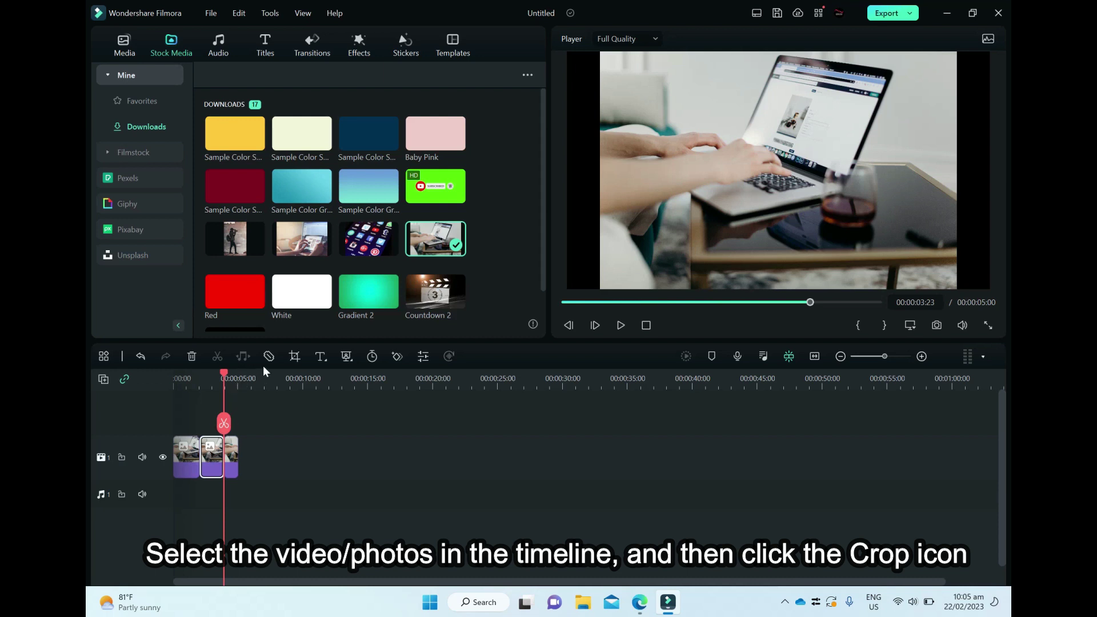
# Step: Crop the middle piece to a 3258 x 2172 box over the laptop and hands
pyautogui.click(293, 356)
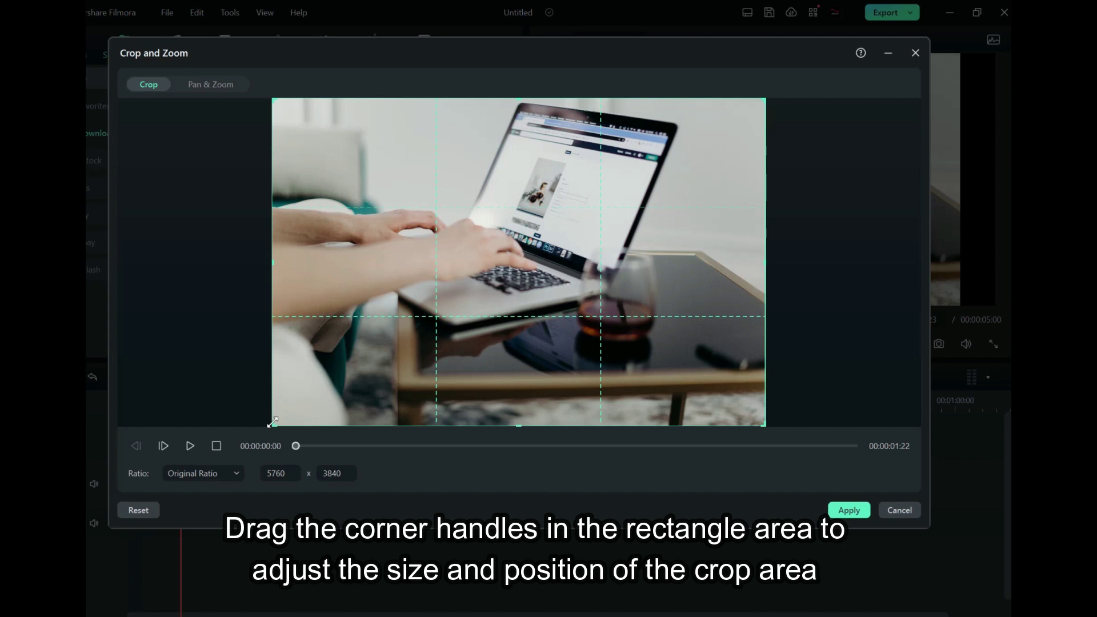
pyautogui.moveTo(273, 422); pyautogui.dragTo(389, 318)
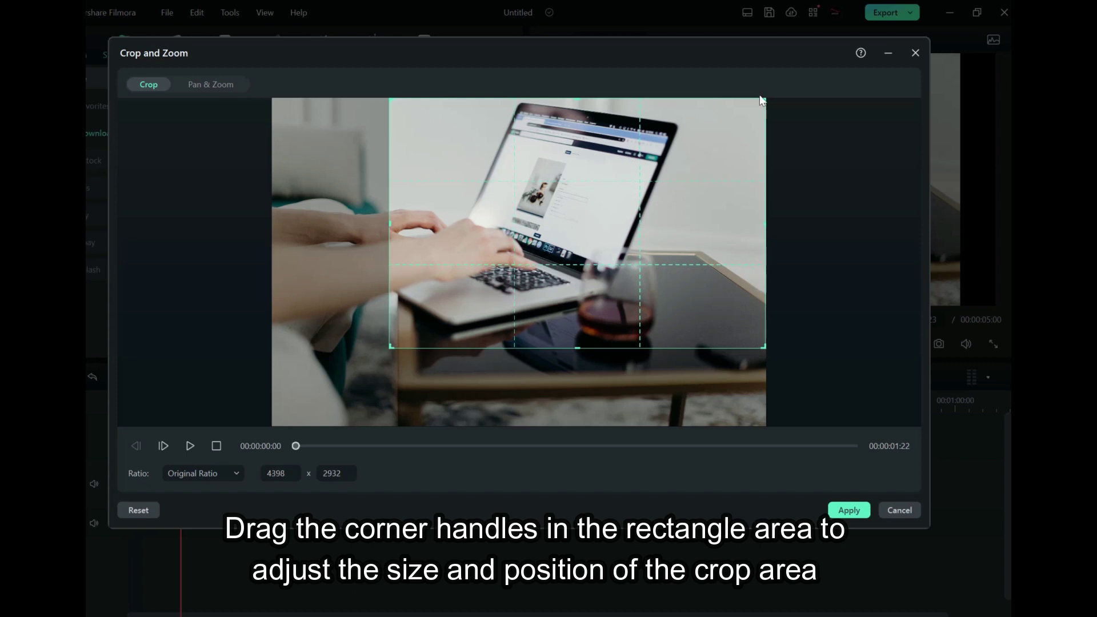
pyautogui.moveTo(763, 98); pyautogui.dragTo(680, 207)
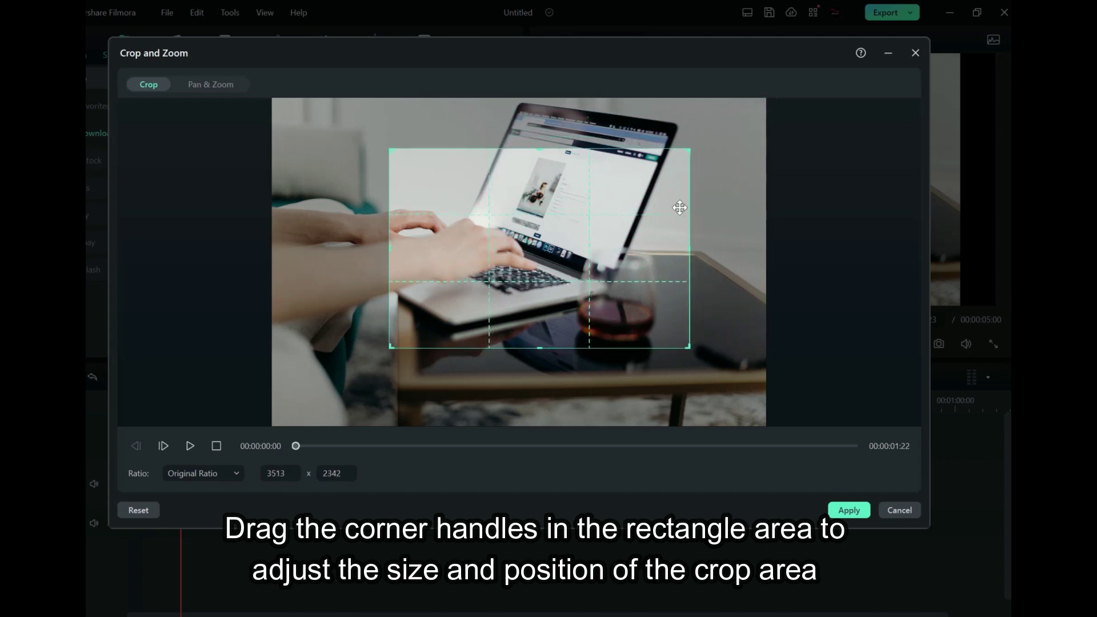
pyautogui.moveTo(570, 261); pyautogui.dragTo(580, 240)
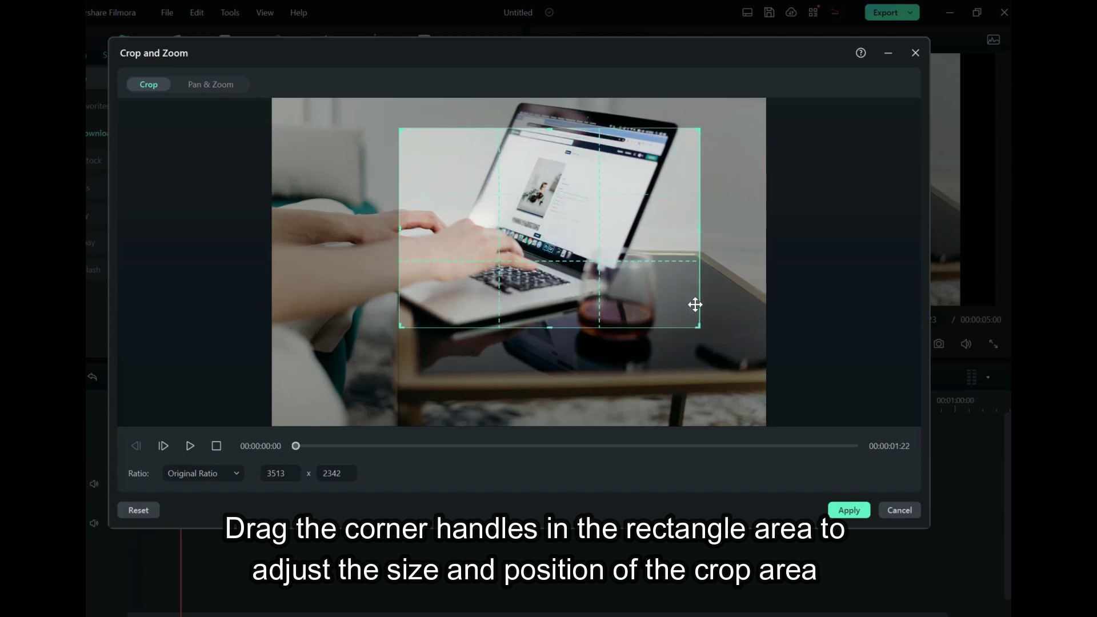
pyautogui.moveTo(699, 323); pyautogui.dragTo(677, 306)
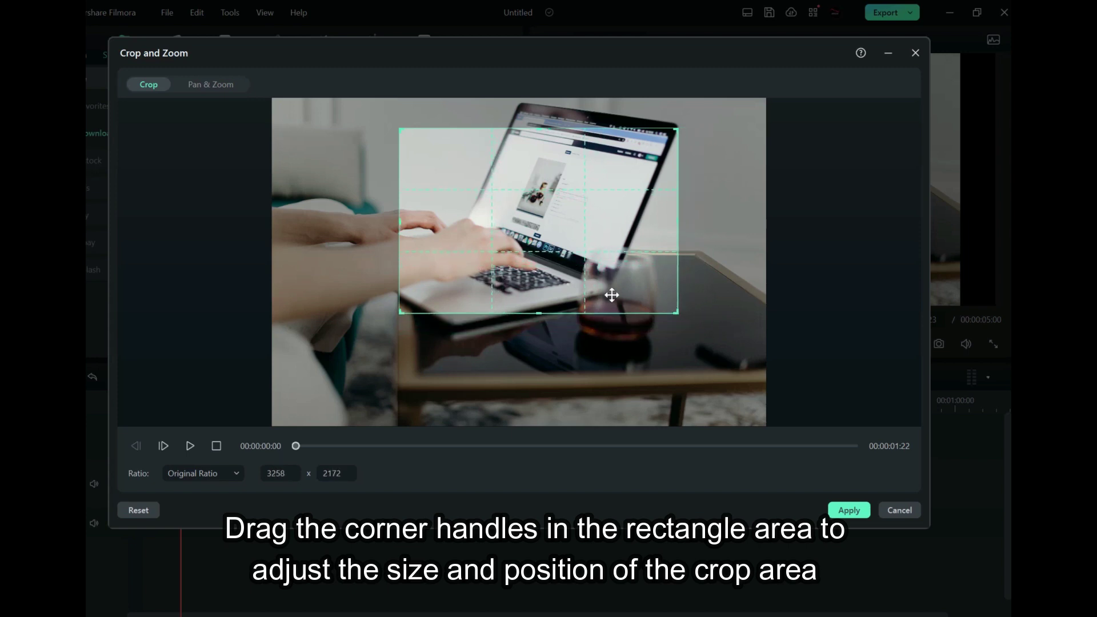
pyautogui.moveTo(572, 256); pyautogui.dragTo(580, 263)
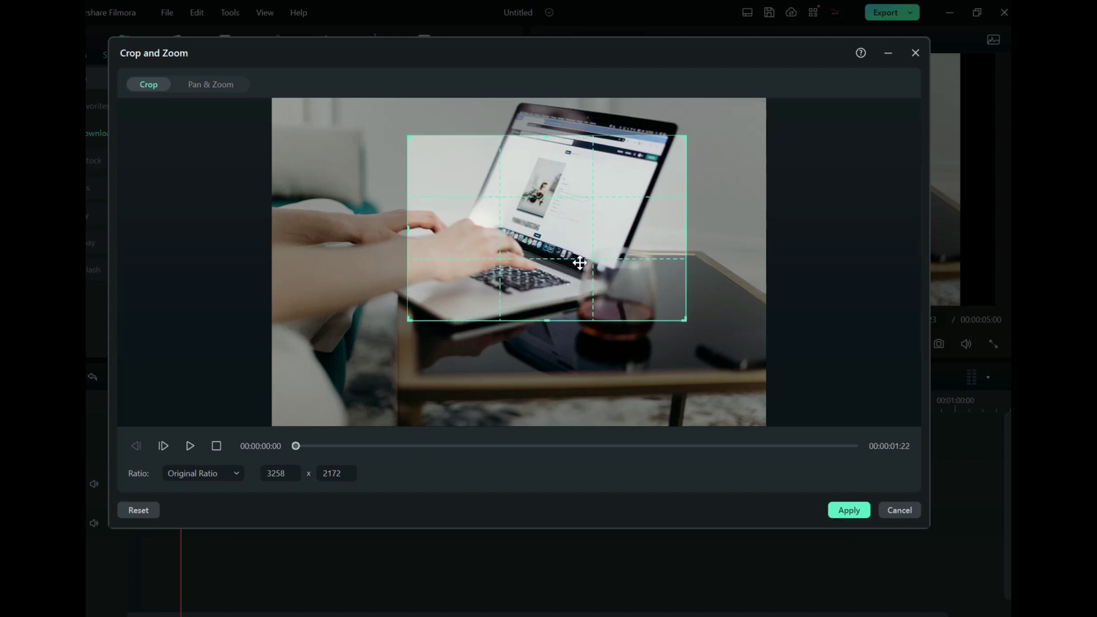
# Step: Apply the crop, preview the cropped clip, and rewind the playhead to the start
pyautogui.click(849, 511)
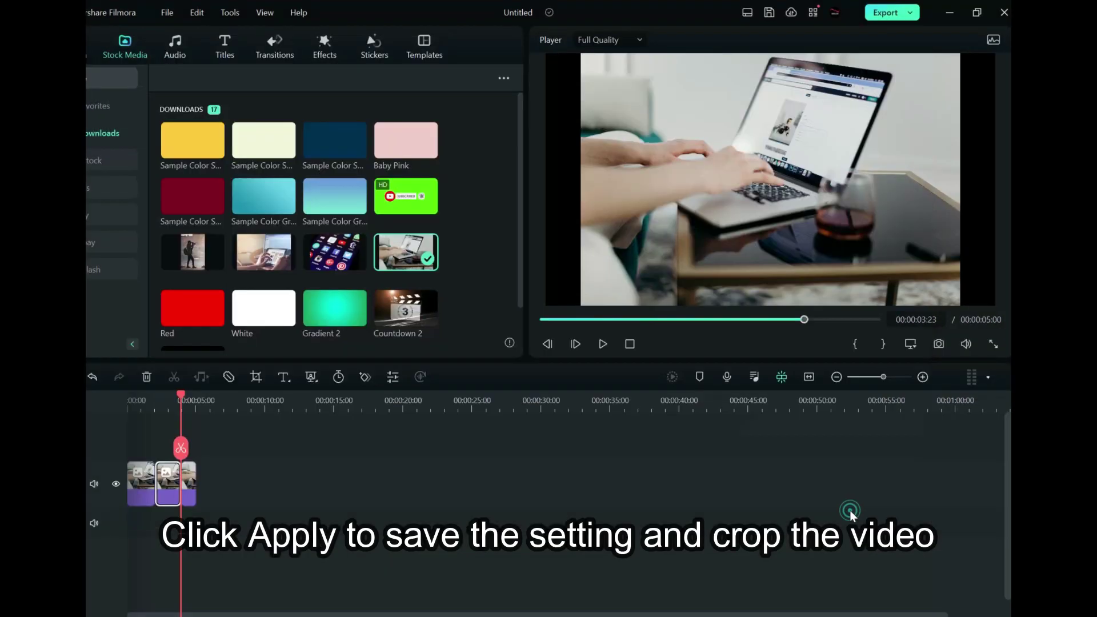
pyautogui.click(609, 341)
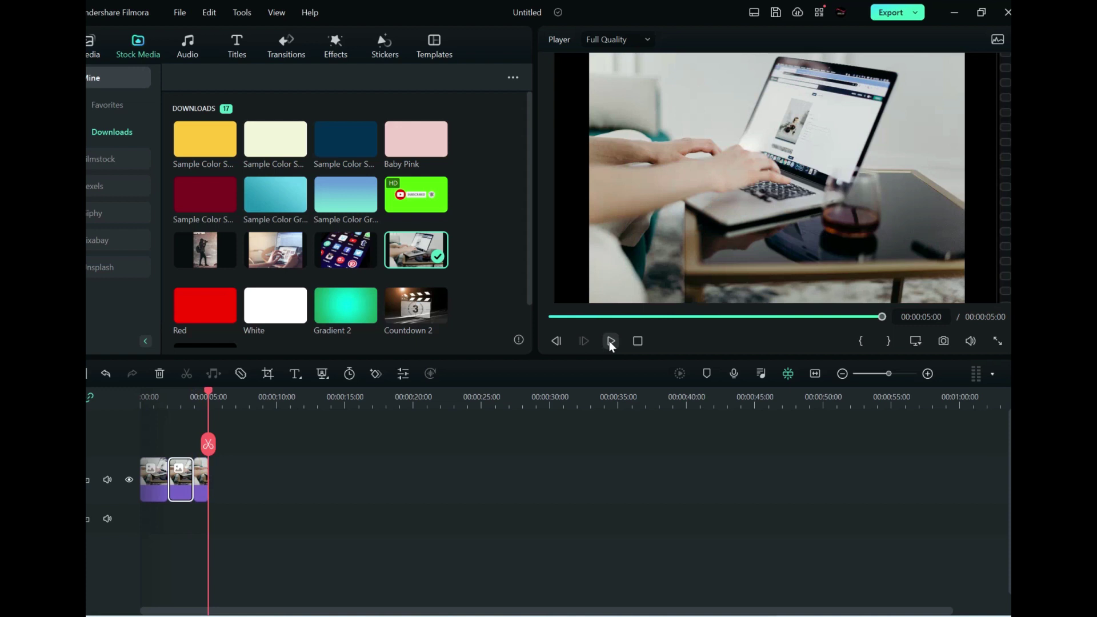
pyautogui.moveTo(880, 318); pyautogui.dragTo(513, 330)
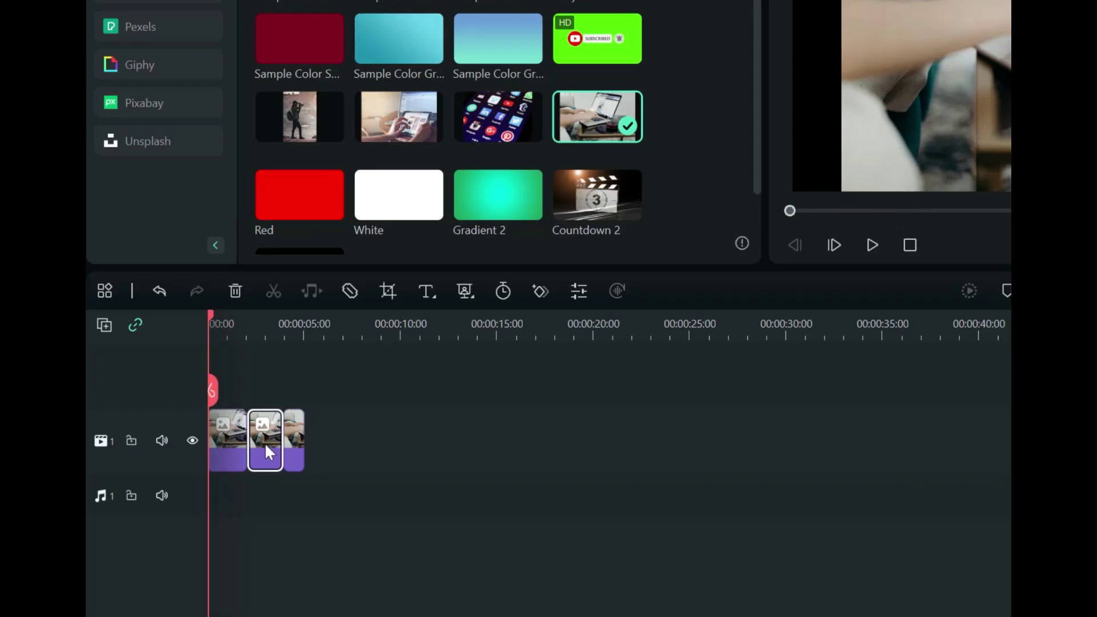
pyautogui.click(331, 459)
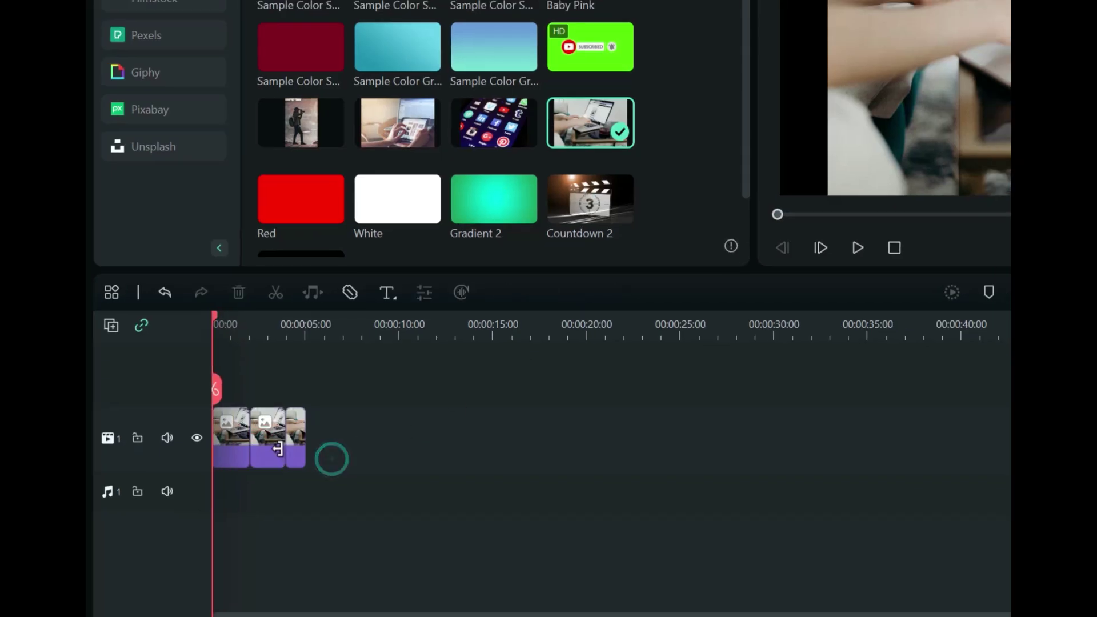
# Step: Reset the middle piece's crop back to the full 5760 x 3840 frame
pyautogui.click(265, 448)
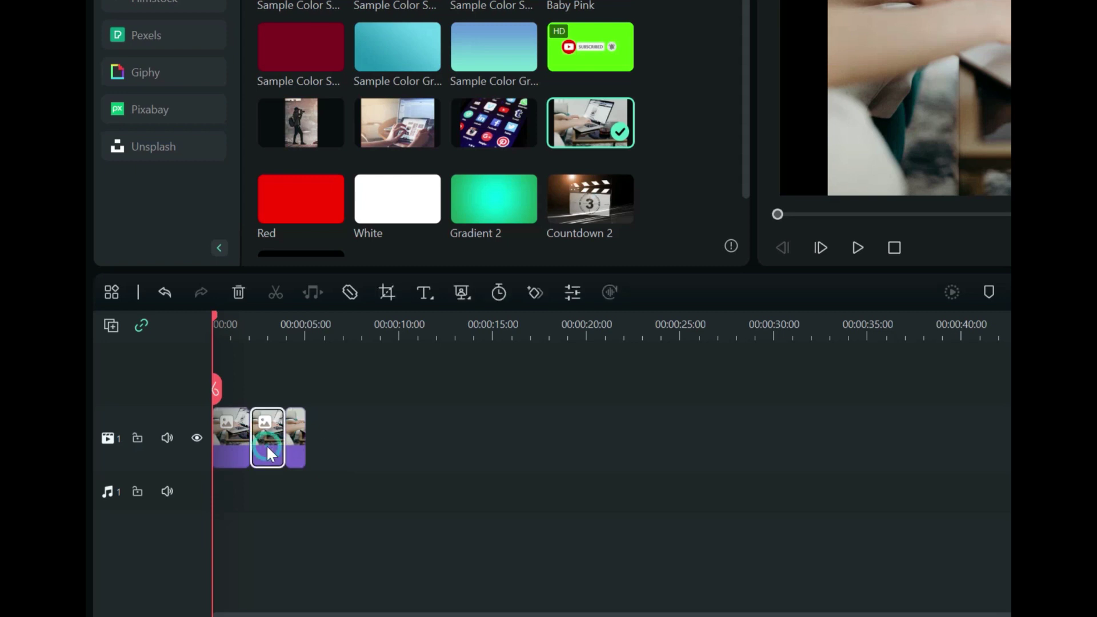
pyautogui.click(387, 293)
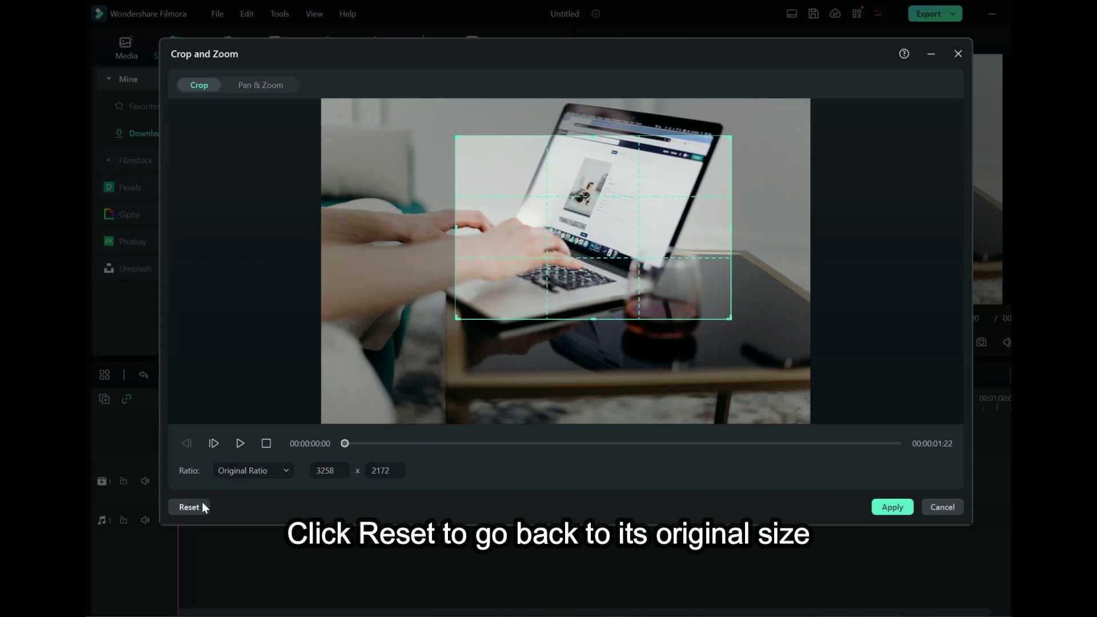
pyautogui.click(198, 508)
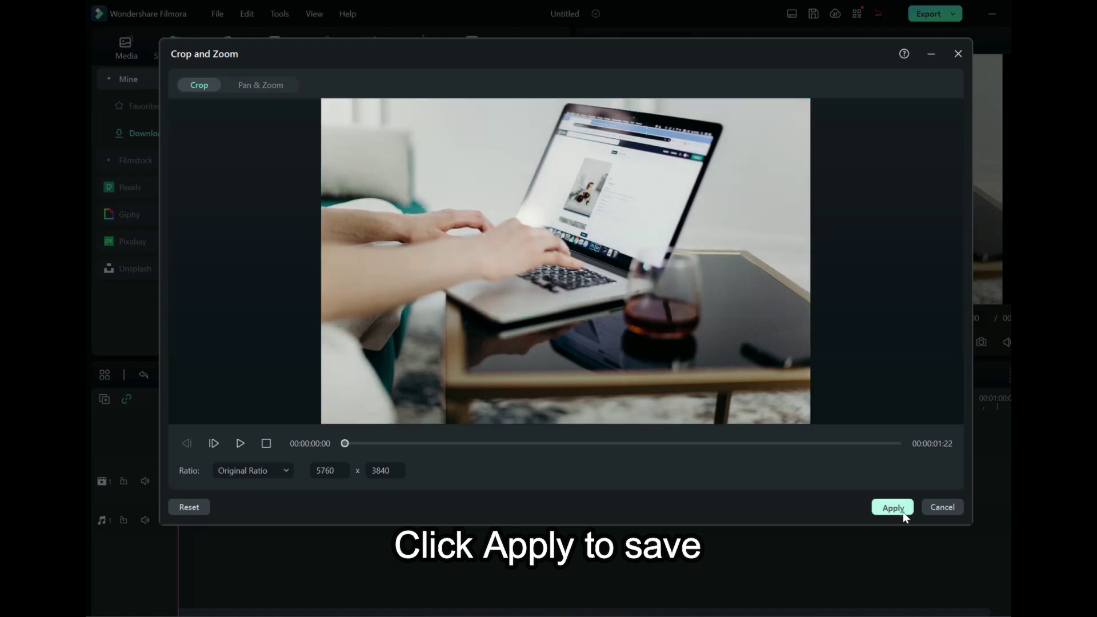
pyautogui.click(903, 512)
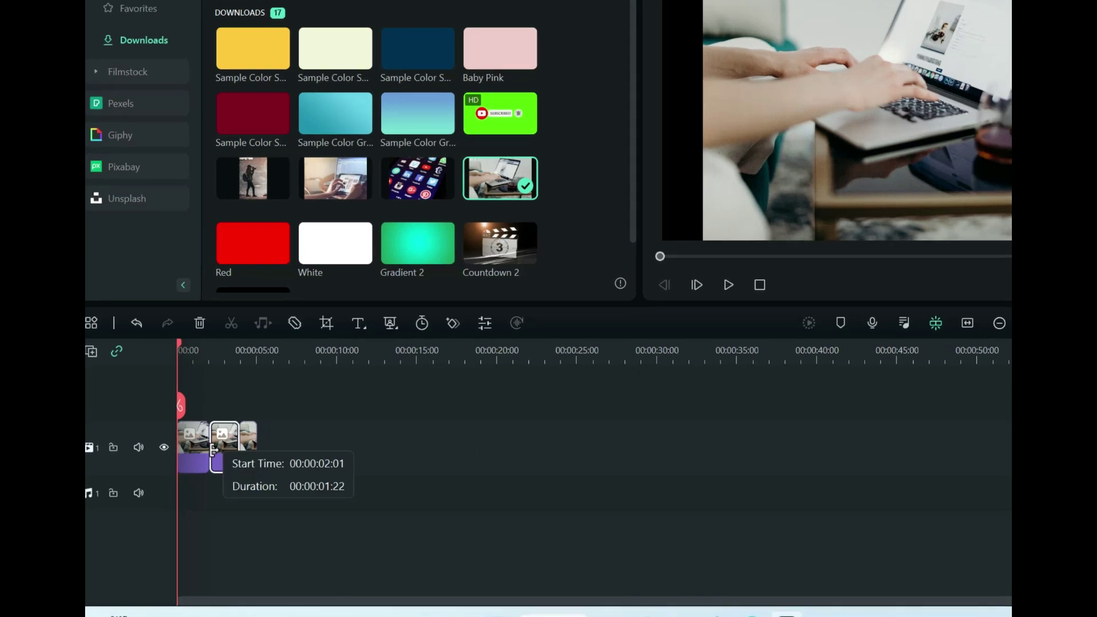
# Step: Apply a Pan & Zoom from full frame to a 2876 x 1917 laptop-screen close-up
pyautogui.click(229, 443)
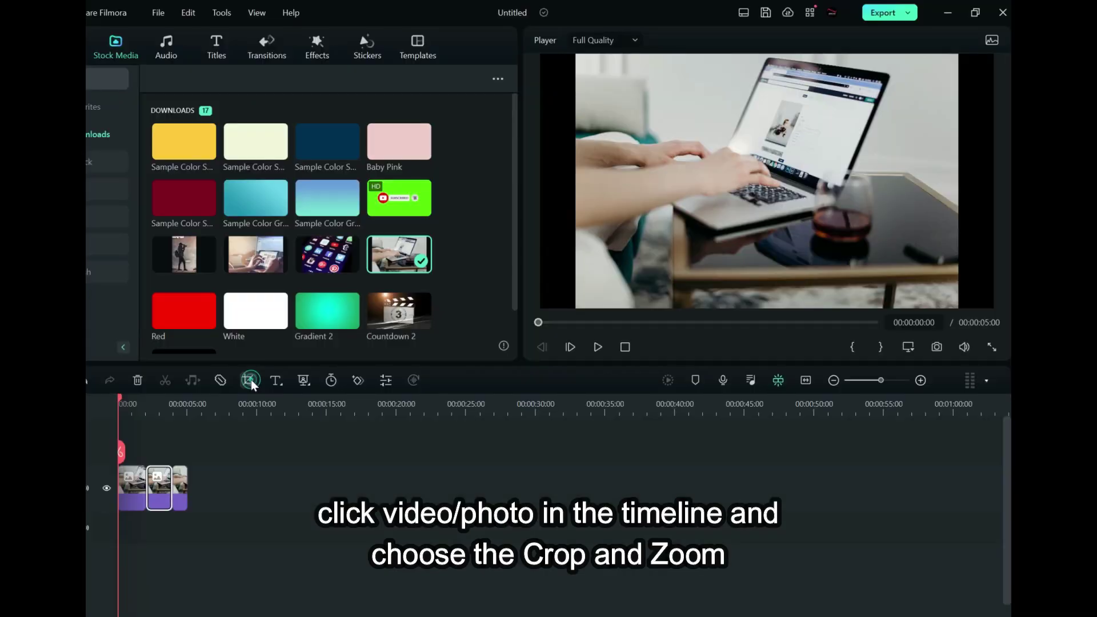
pyautogui.click(378, 270)
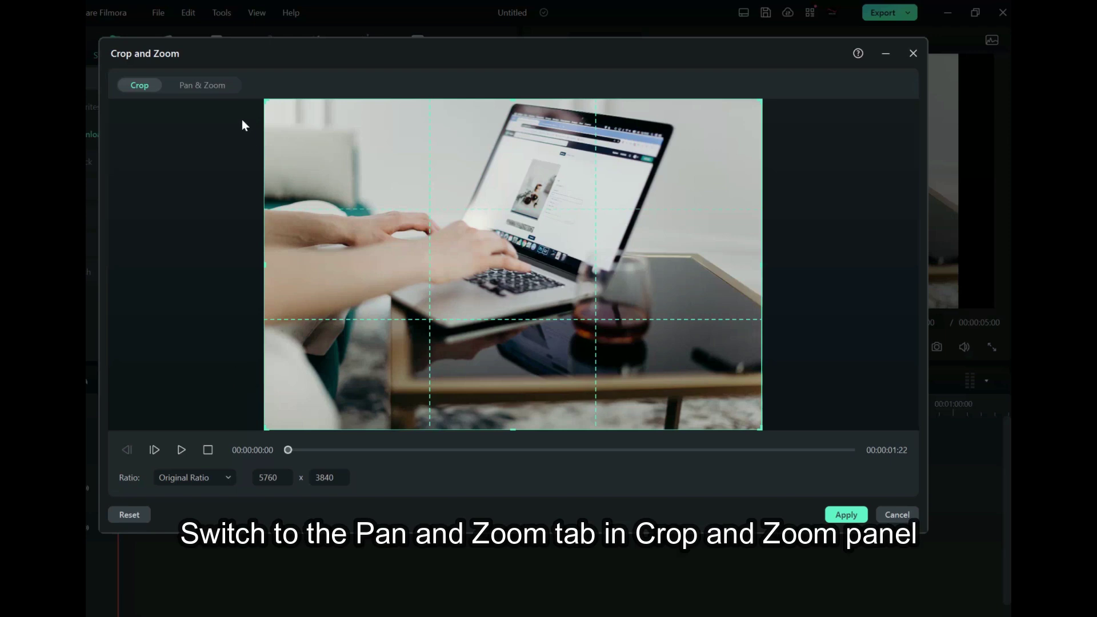
pyautogui.click(217, 87)
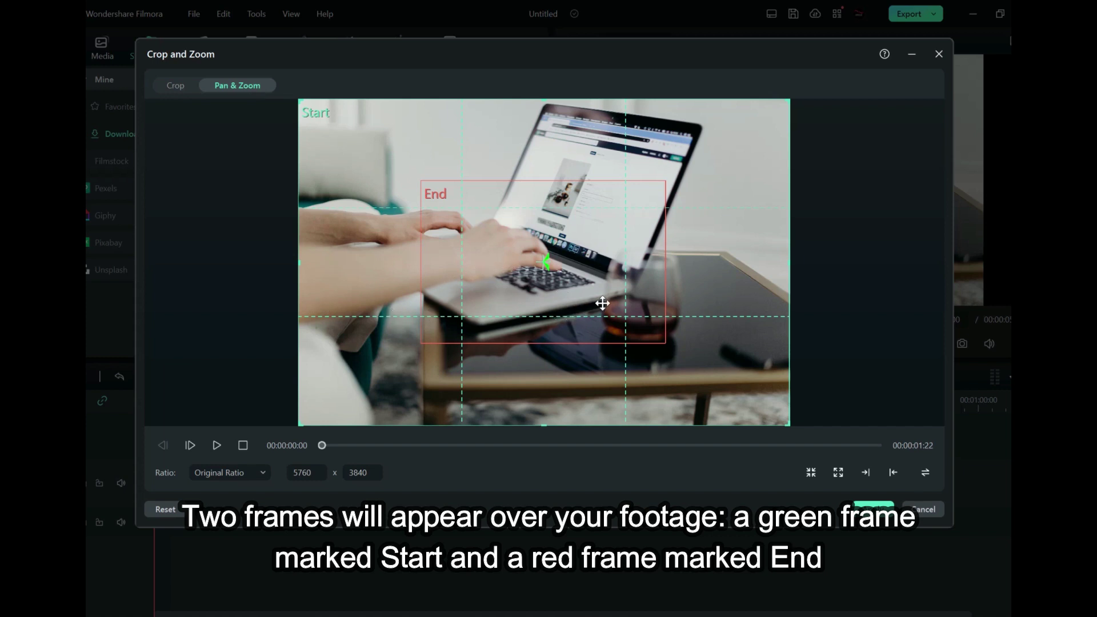
pyautogui.moveTo(602, 303); pyautogui.dragTo(590, 206)
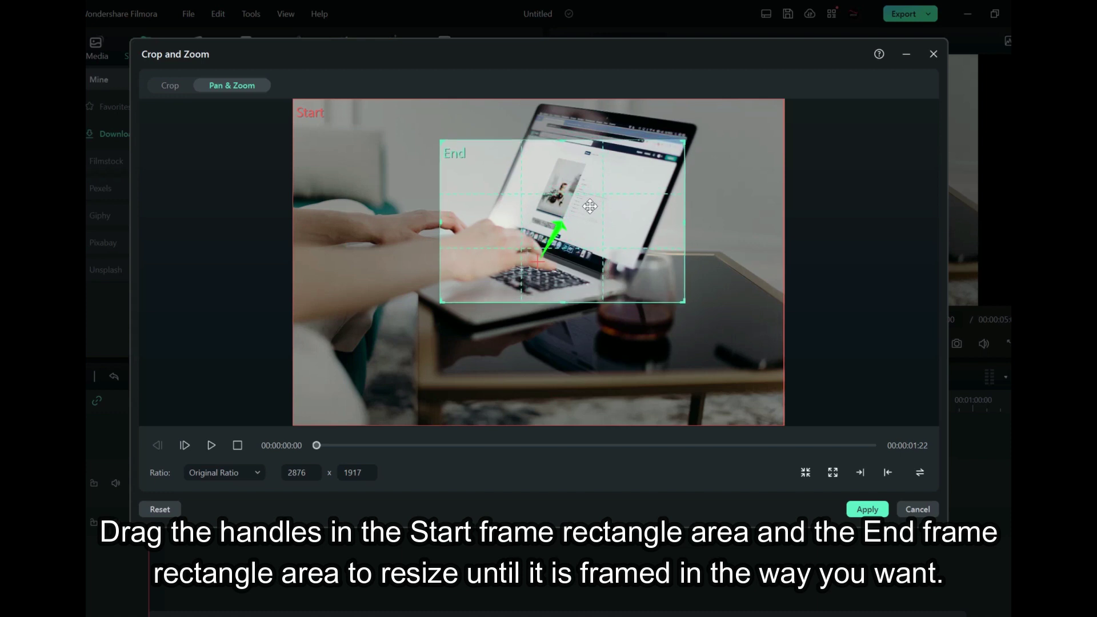
pyautogui.click(590, 206)
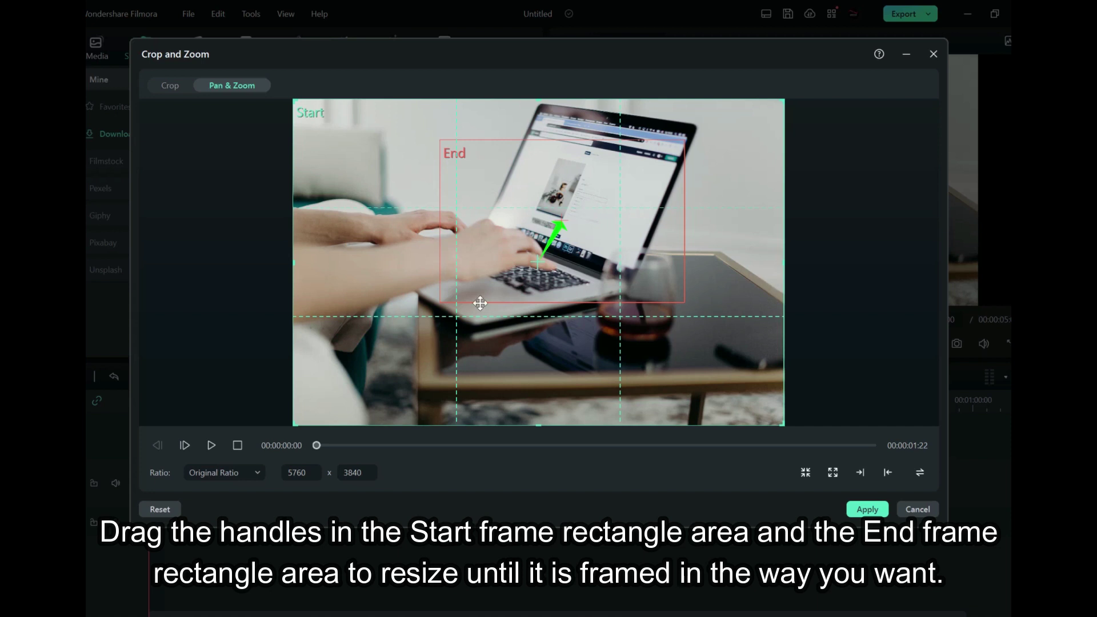
pyautogui.click(857, 509)
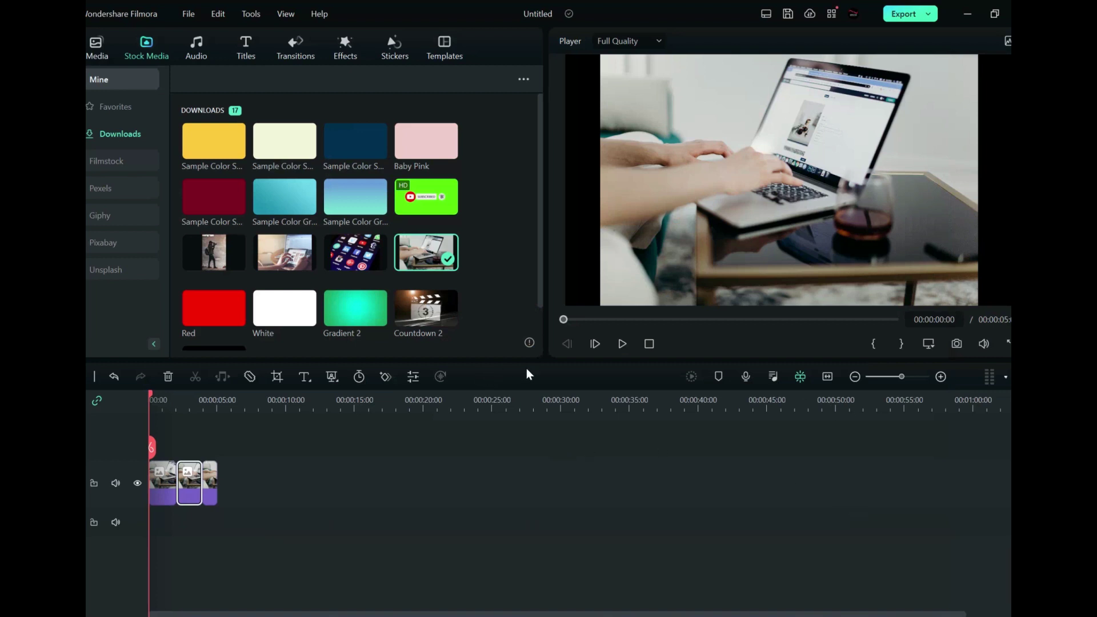
# Step: Play the timeline to watch the middle clip's pan-and-zoom in motion
pyautogui.click(620, 350)
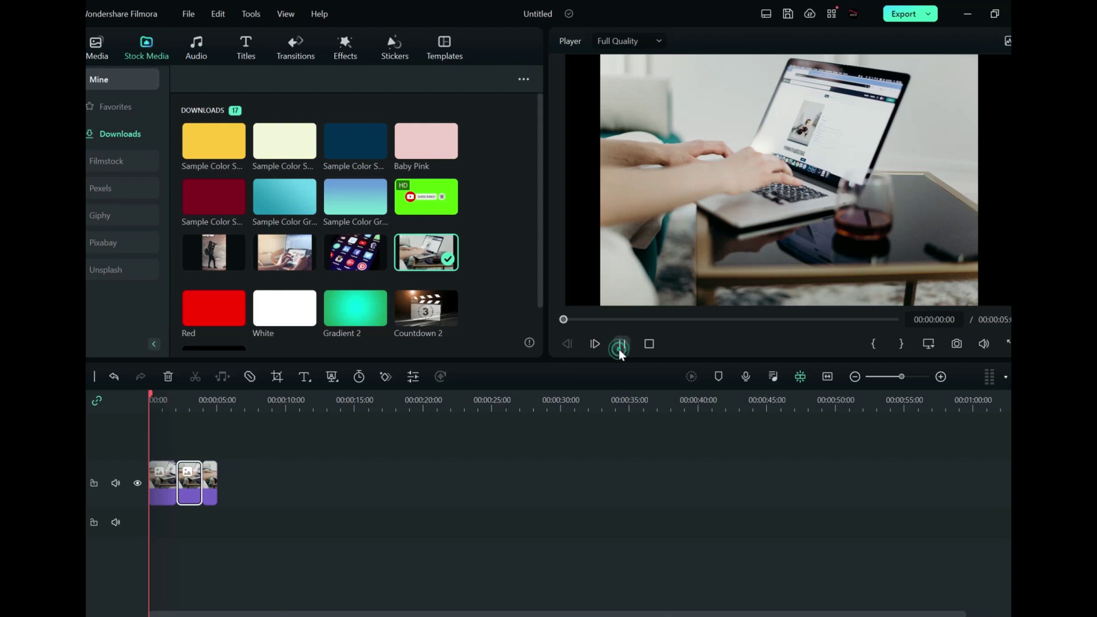